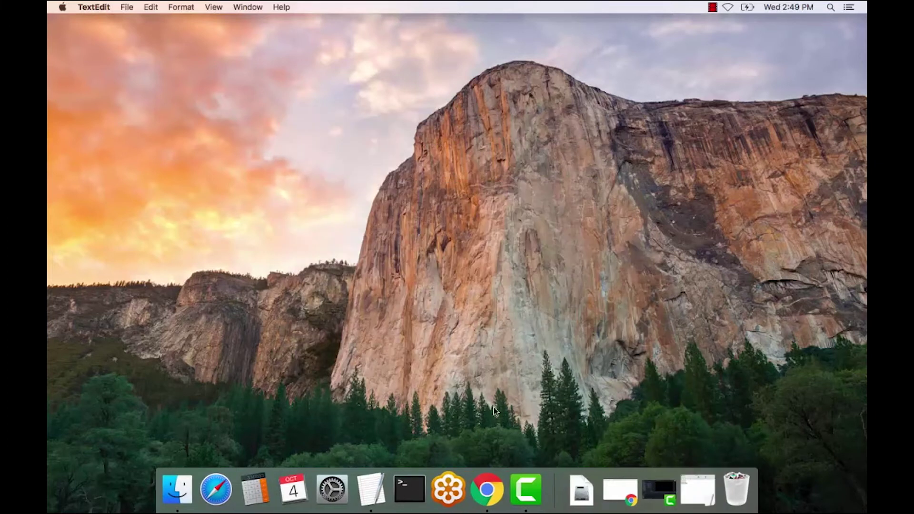
- Bring Chrome back and open the Canon USA Drivers & Downloads page
click(492, 495)
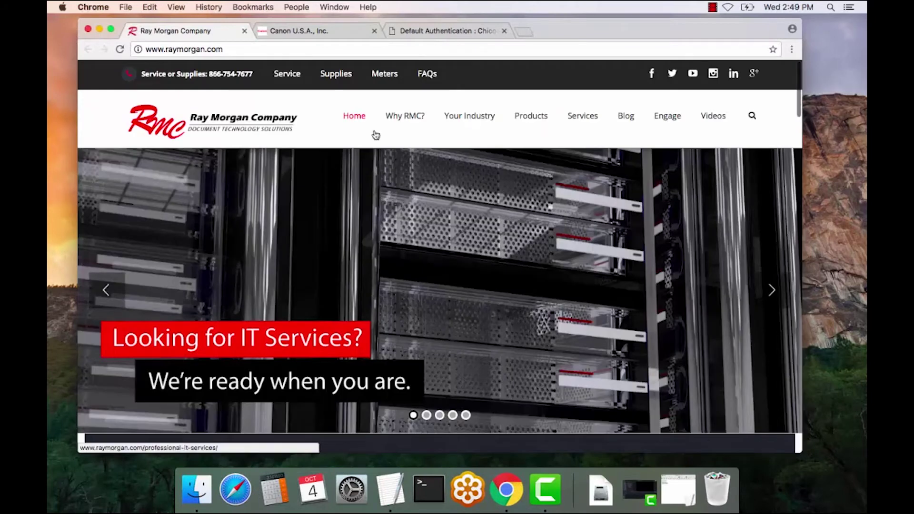
click(311, 31)
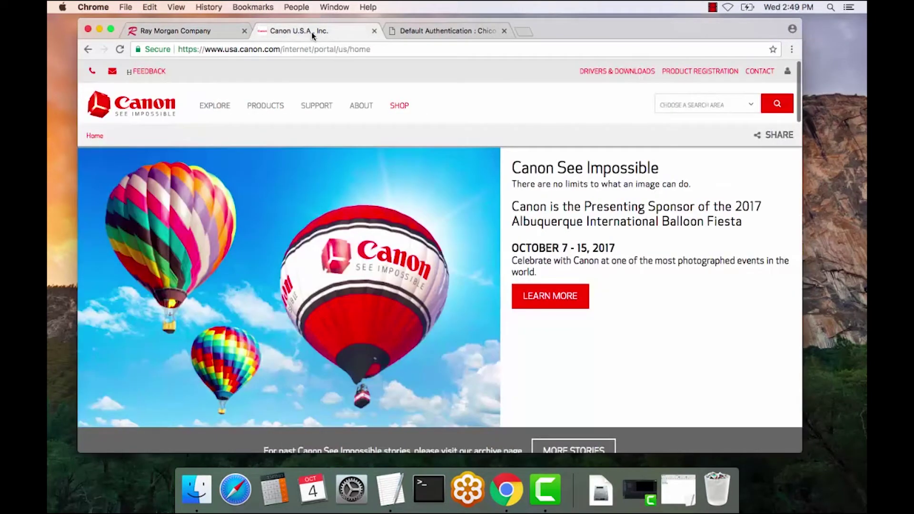
click(637, 73)
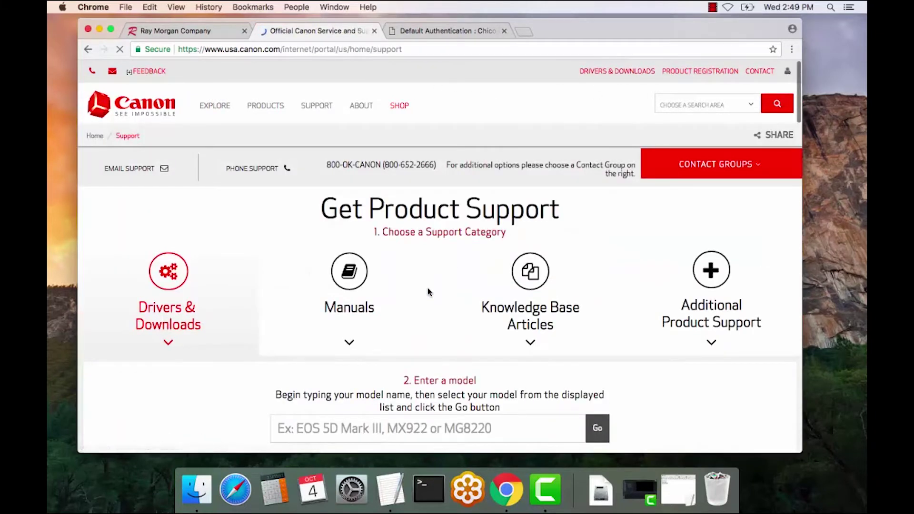
- Search for C5051 and open the imageRUNNER ADVANCE C5051 support page
click(366, 429)
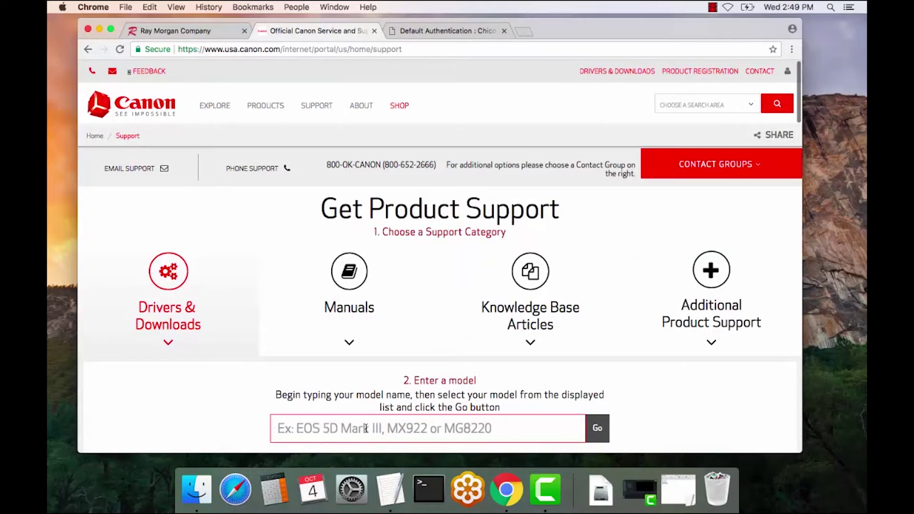
text(C5051)
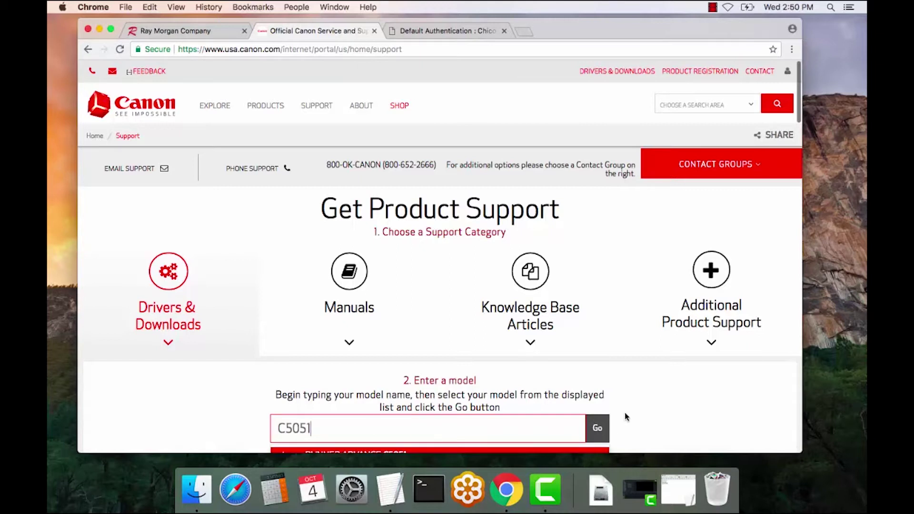
scroll(624, 416, down, 2)
click(490, 372)
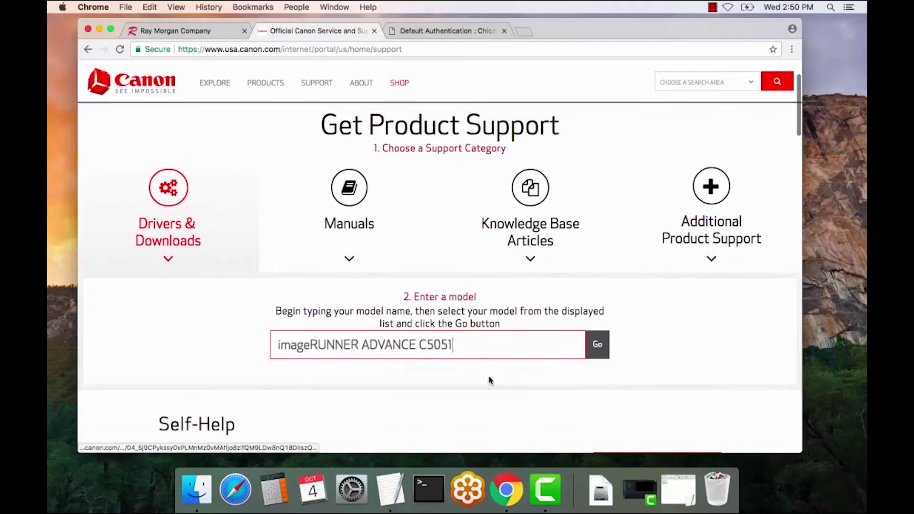
click(607, 346)
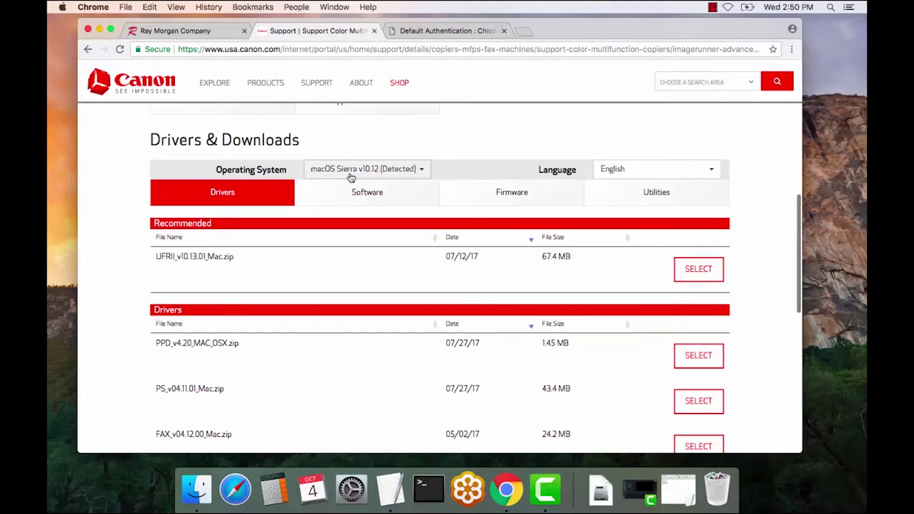
- Confirm in About This Mac that the Mac runs macOS Sierra 10.12.6
click(62, 8)
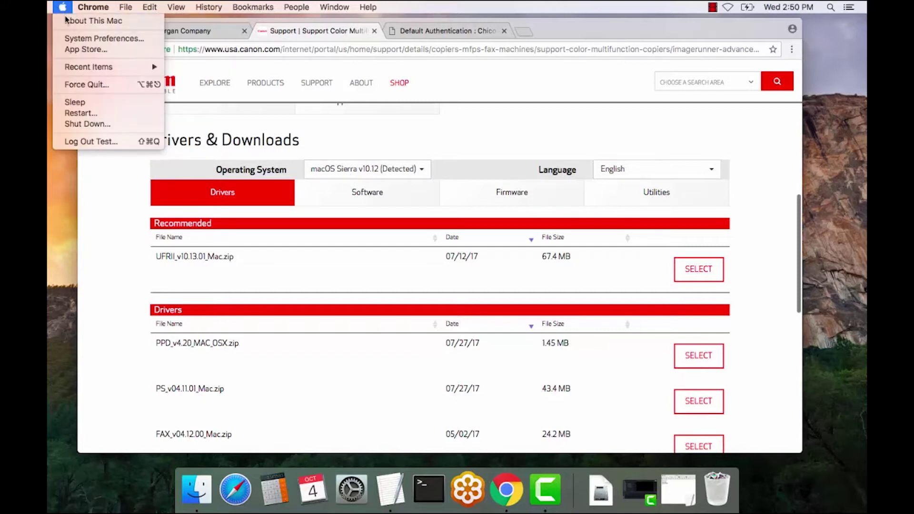
click(67, 21)
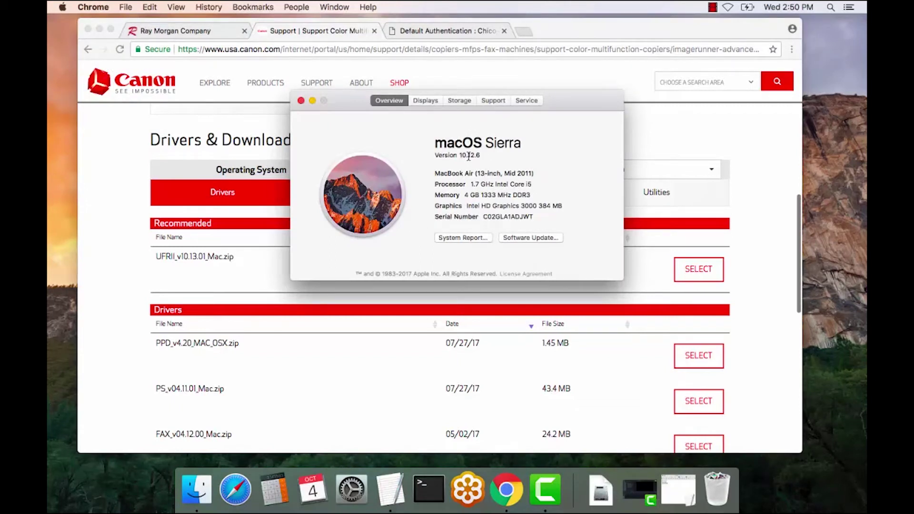
click(300, 101)
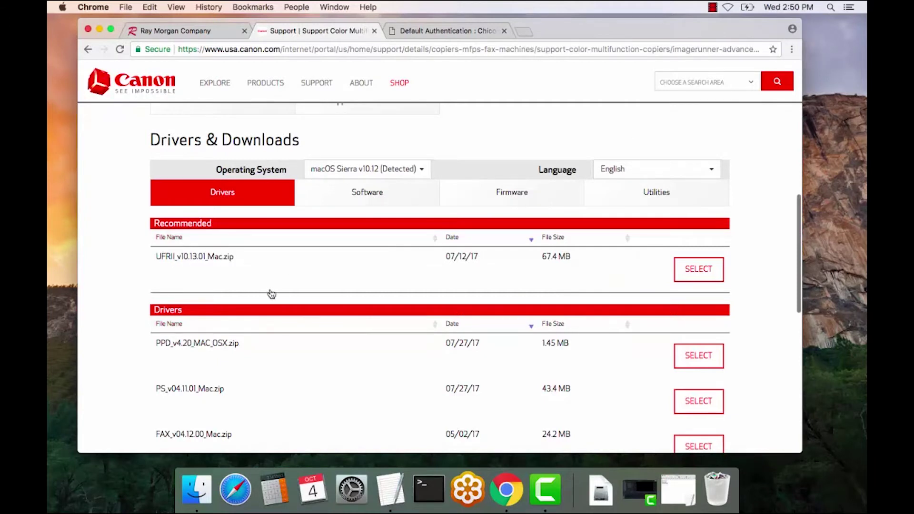
- Download the recommended UFRII_v10.13.01_Mac.zip (67.4 MB) driver and find it in Finder
scroll(284, 347, down, 3)
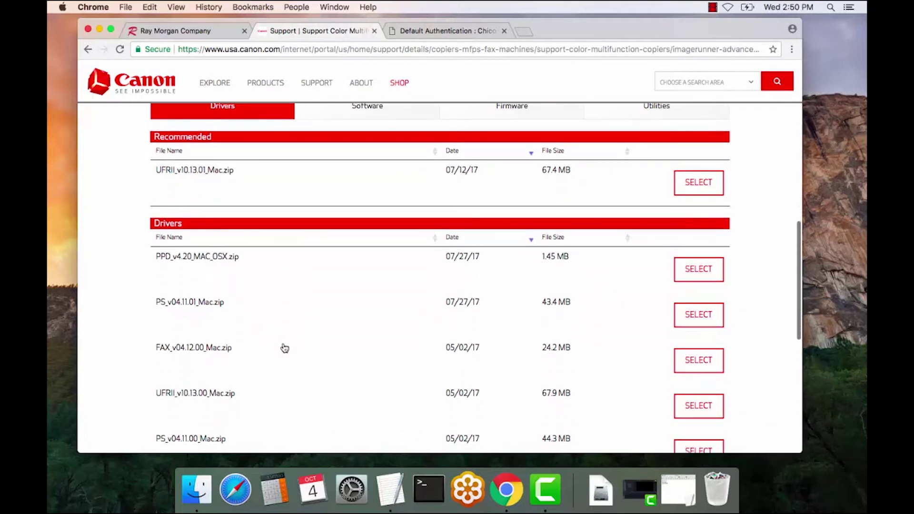
scroll(284, 347, down, 3)
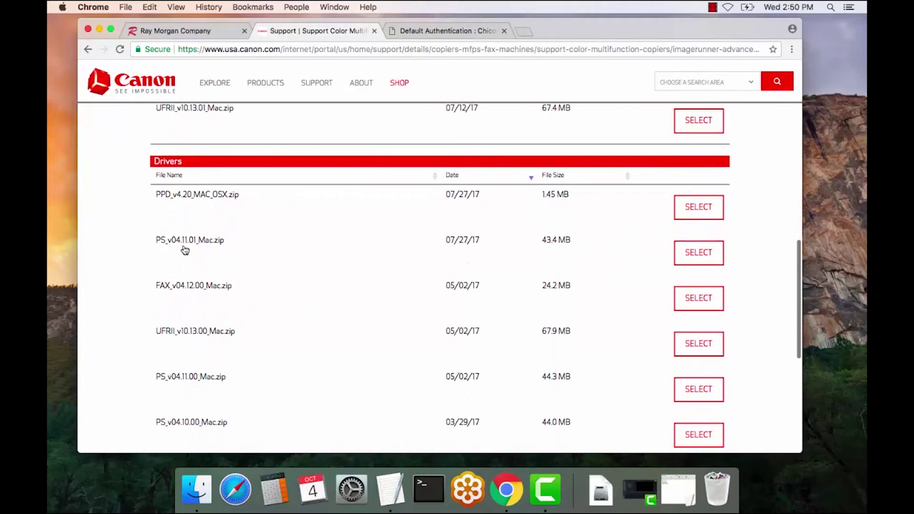
scroll(307, 239, up, 6)
scroll(307, 238, up, 4)
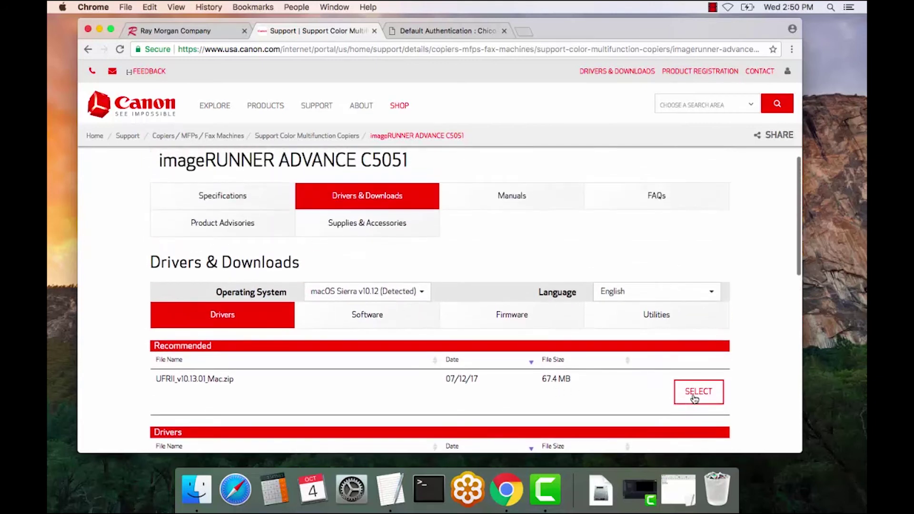
click(696, 393)
scroll(644, 288, down, 4)
scroll(646, 287, down, 4)
click(673, 316)
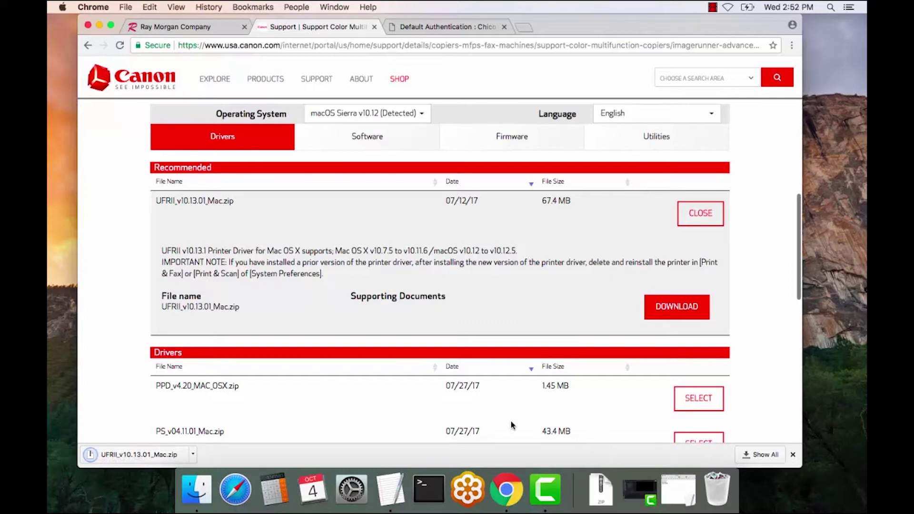
click(198, 490)
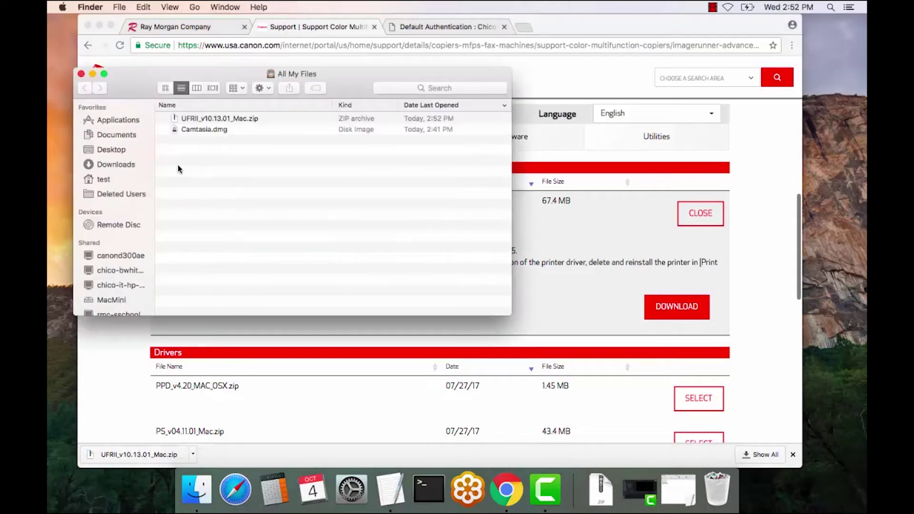
- Unzip the UFRII archive from Downloads, mount its disk image, and run UFRII_LT_LIPS_LX_Installer.pkg
click(116, 167)
click(209, 119)
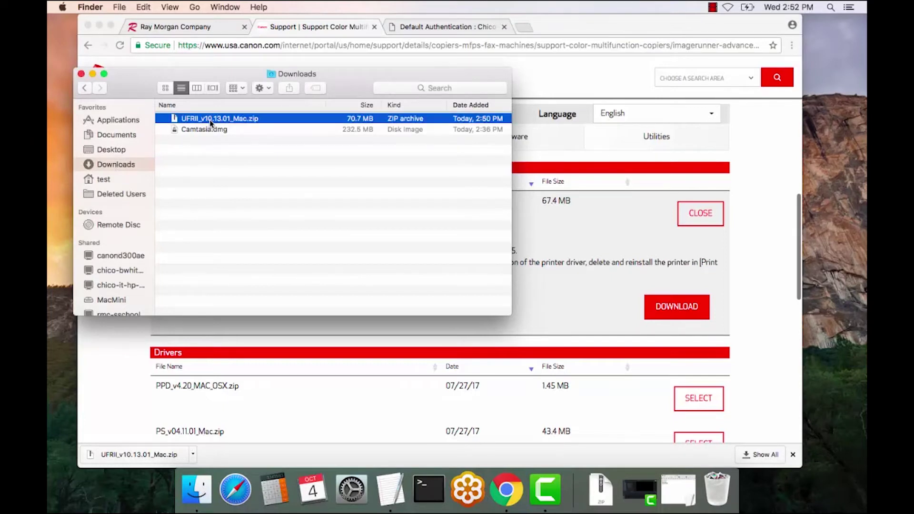
double_click(210, 119)
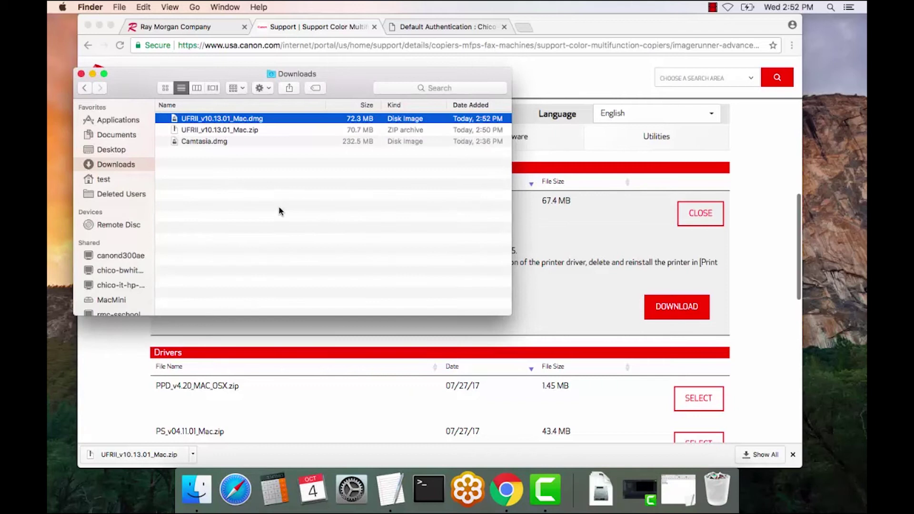
double_click(245, 121)
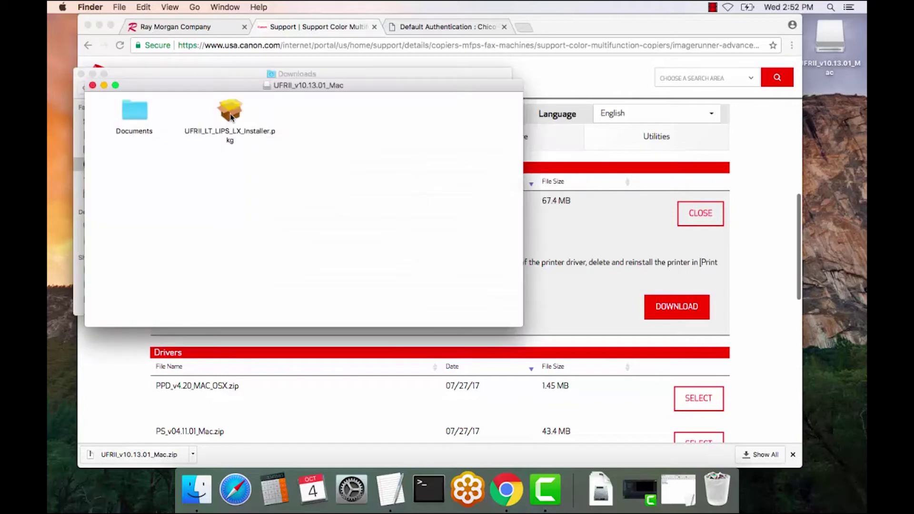
double_click(231, 117)
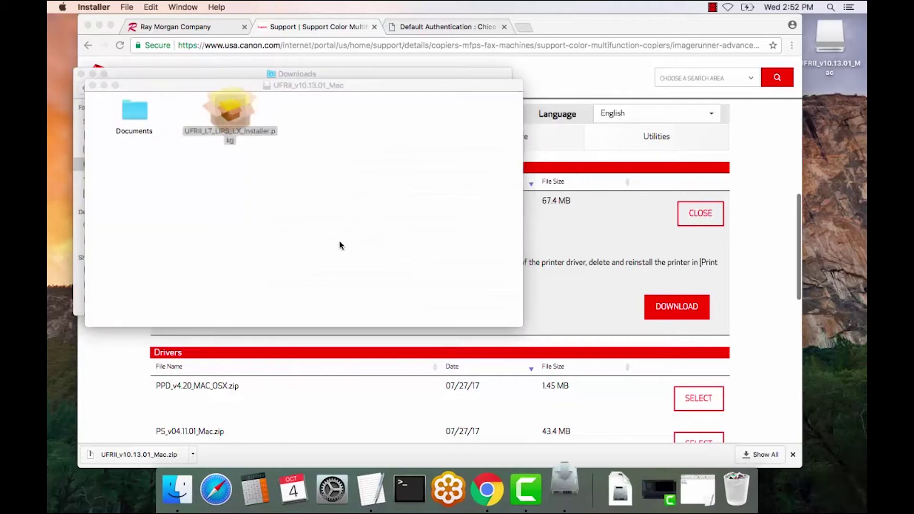
- Accept the licence and install the Canon UFR II driver, authorizing with the admin password
click(600, 332)
click(595, 333)
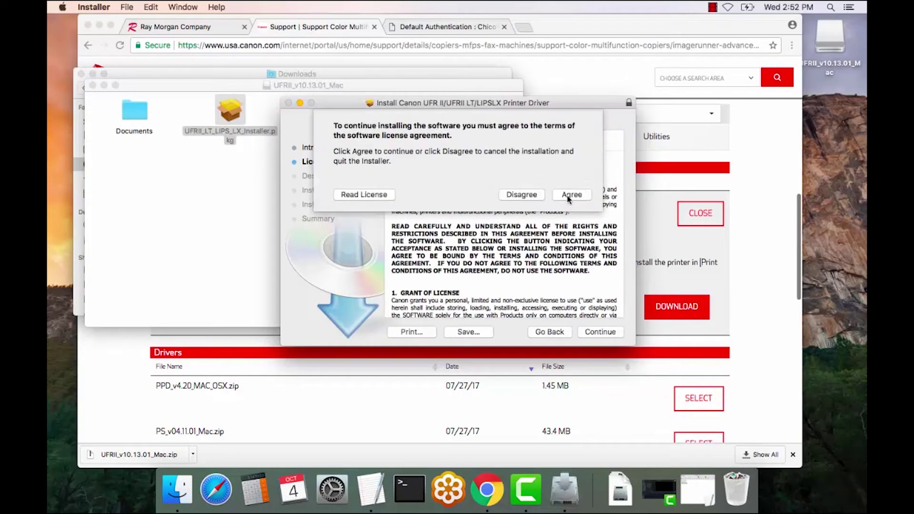
click(569, 195)
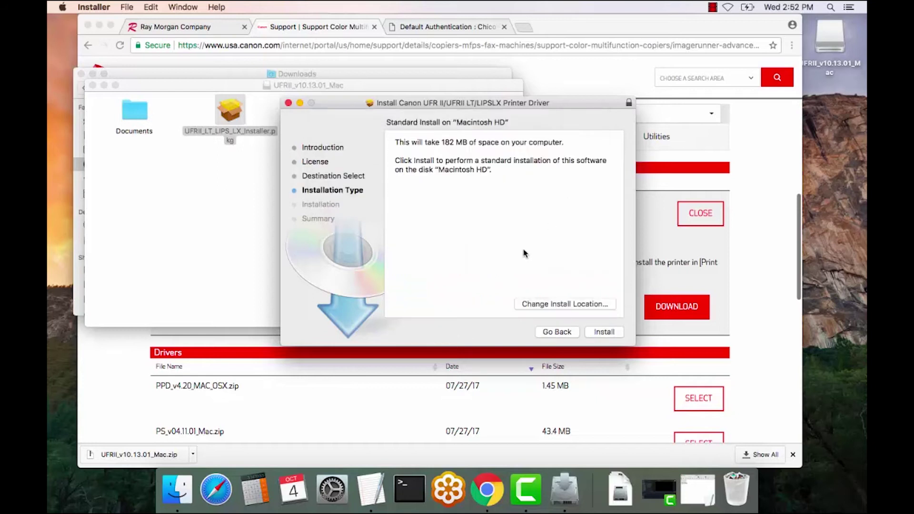
click(604, 333)
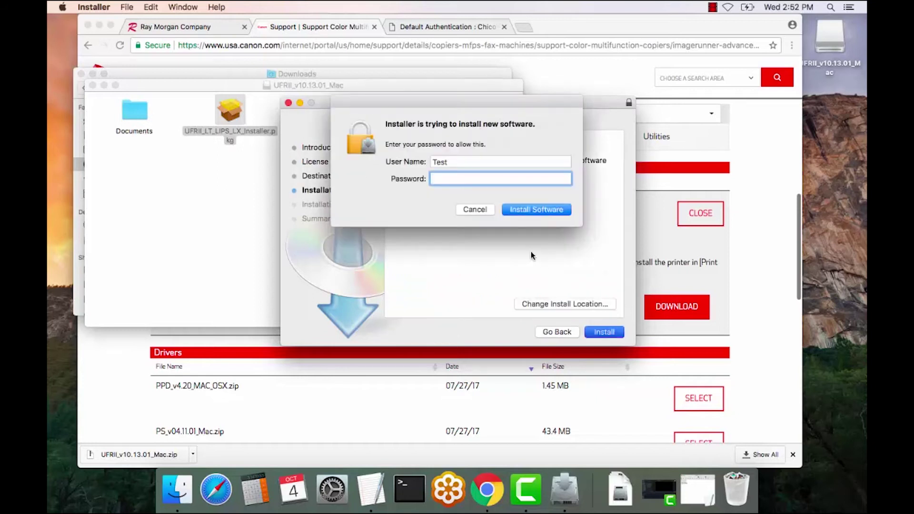
text(••••••••)
click(537, 214)
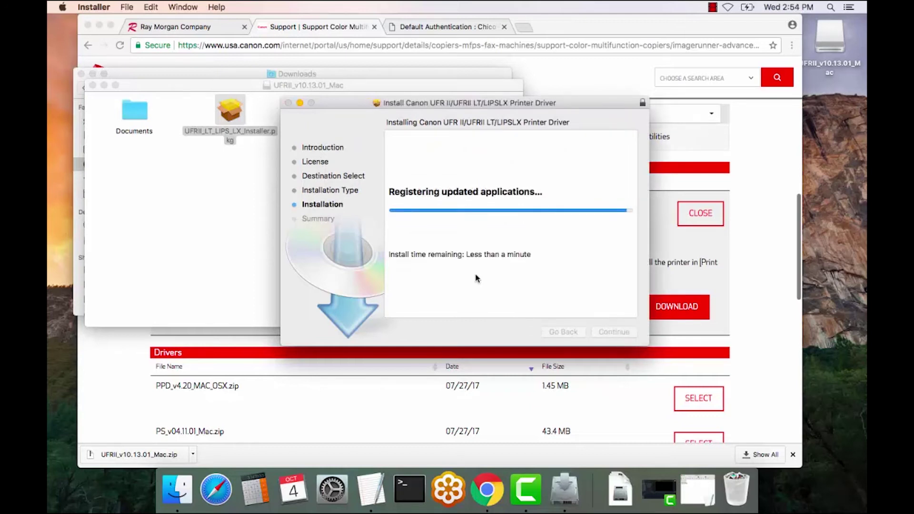
- Close Installer, move the installer to the Trash, and close the disk image and Downloads windows
click(628, 336)
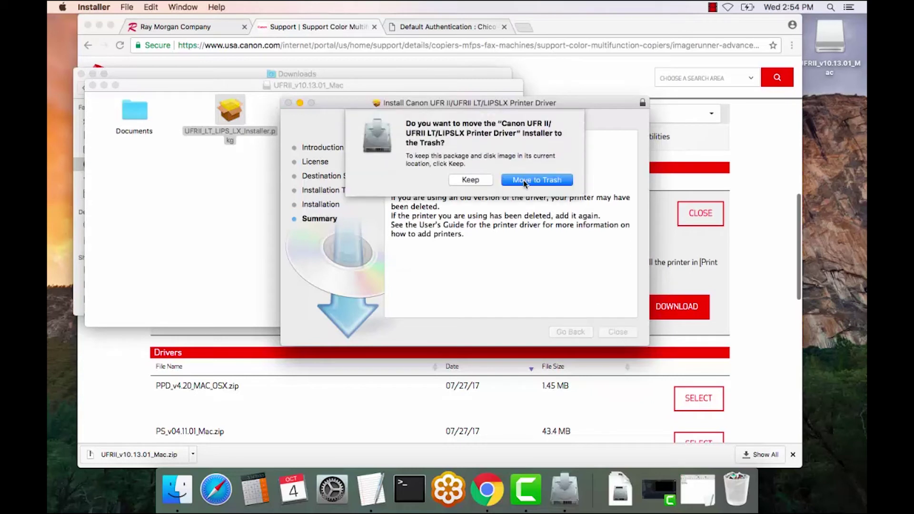
click(523, 181)
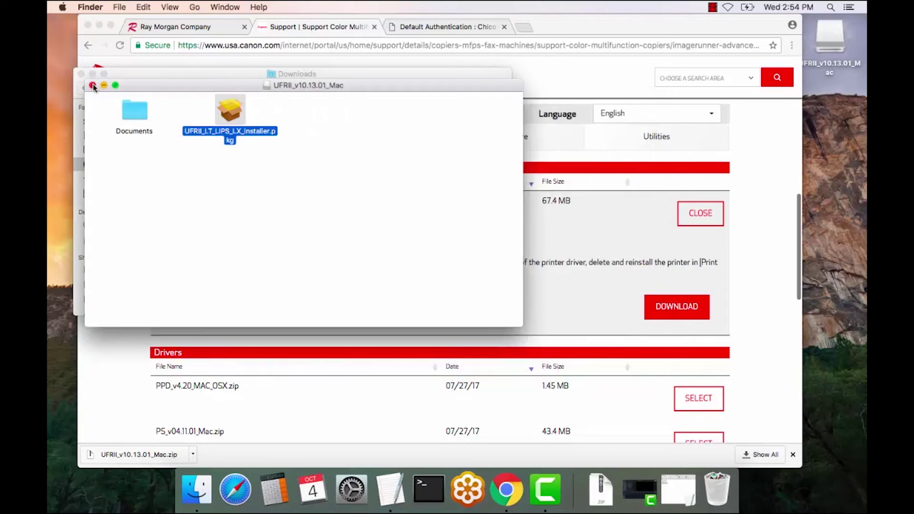
click(93, 85)
click(82, 74)
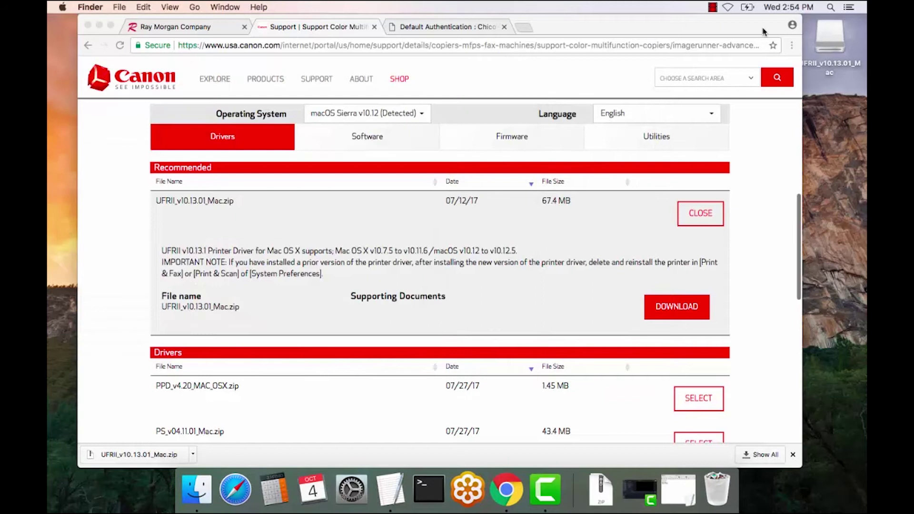
- Eject the UFRII_v10.13.01_Mac disk image and minimize Chrome to clear the desktop
drag(827, 39, 716, 490)
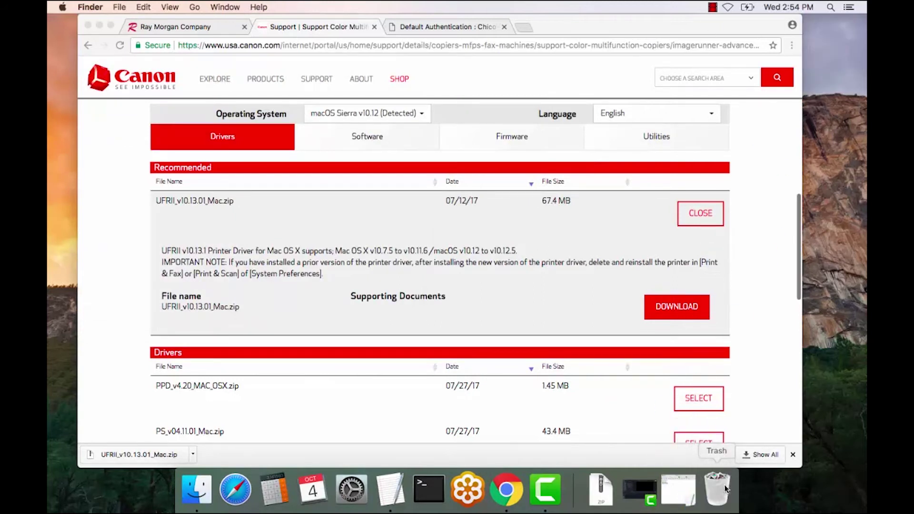
click(103, 25)
click(101, 26)
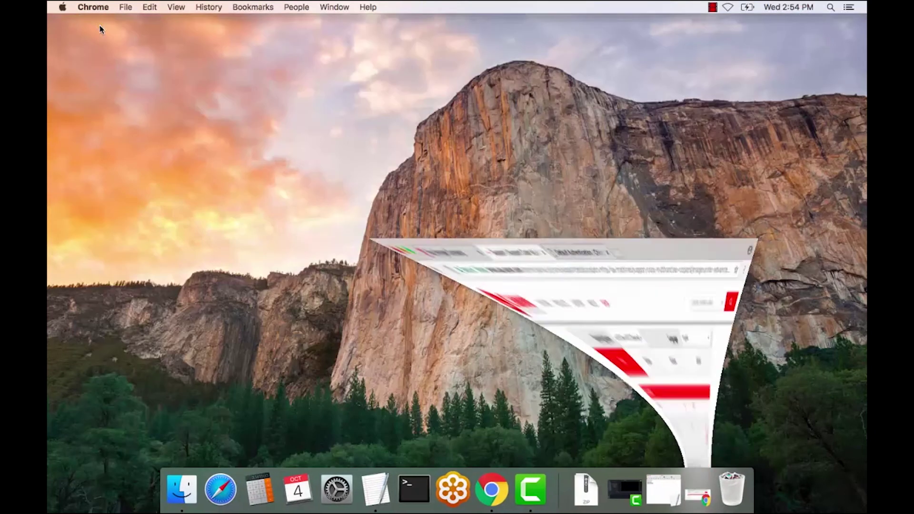
- Open Printers & Scanners in System Preferences and start adding a new printer
click(332, 495)
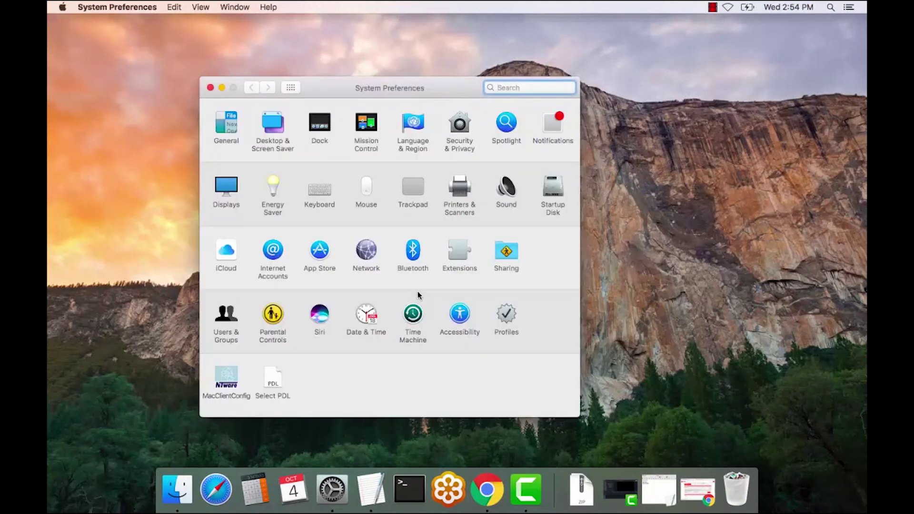
click(62, 8)
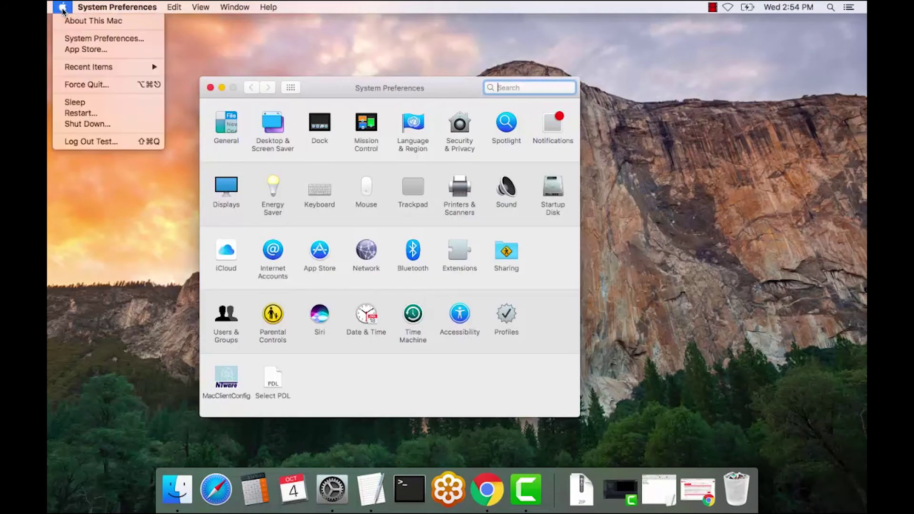
click(272, 29)
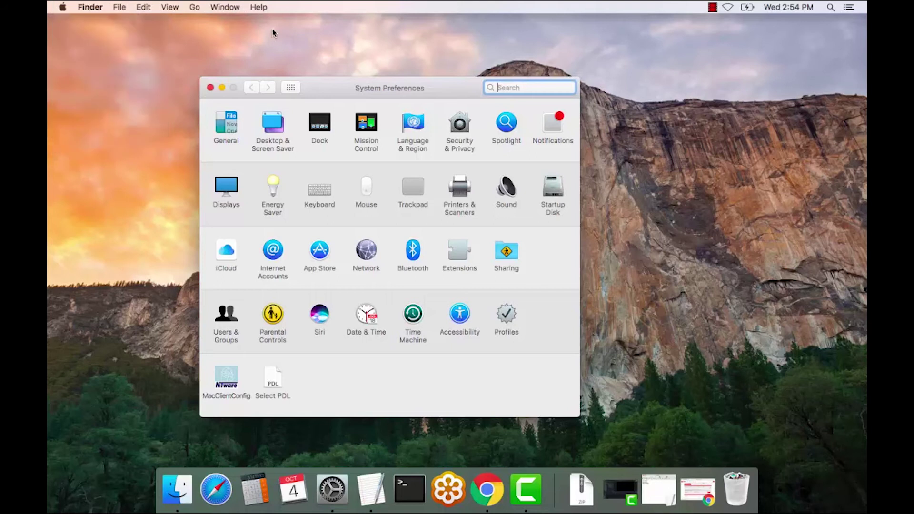
click(457, 190)
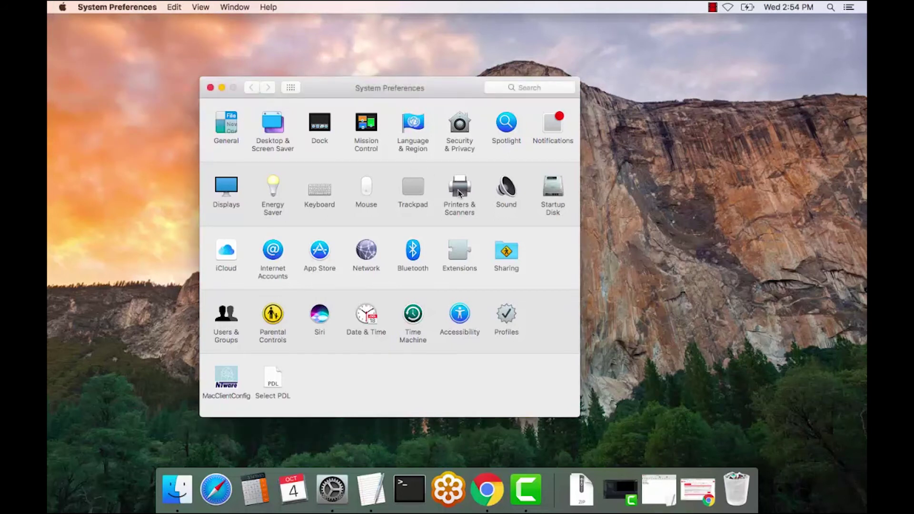
click(458, 190)
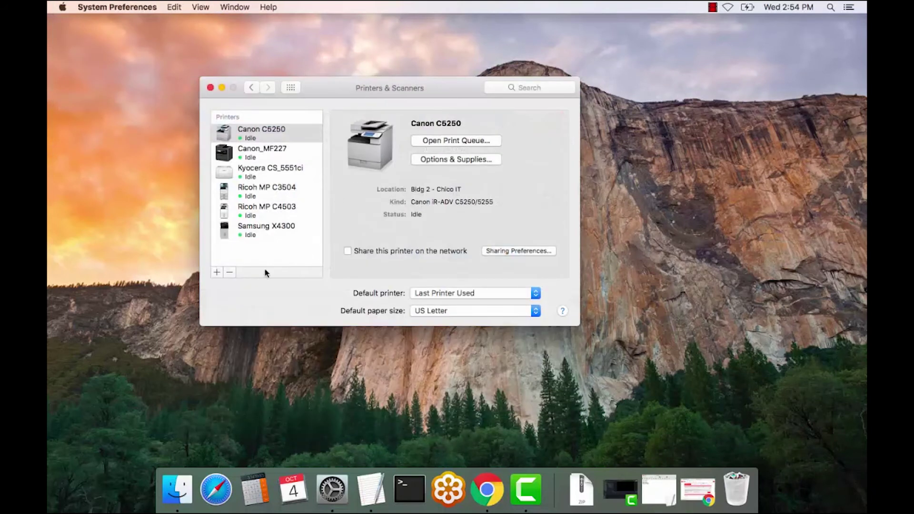
click(216, 273)
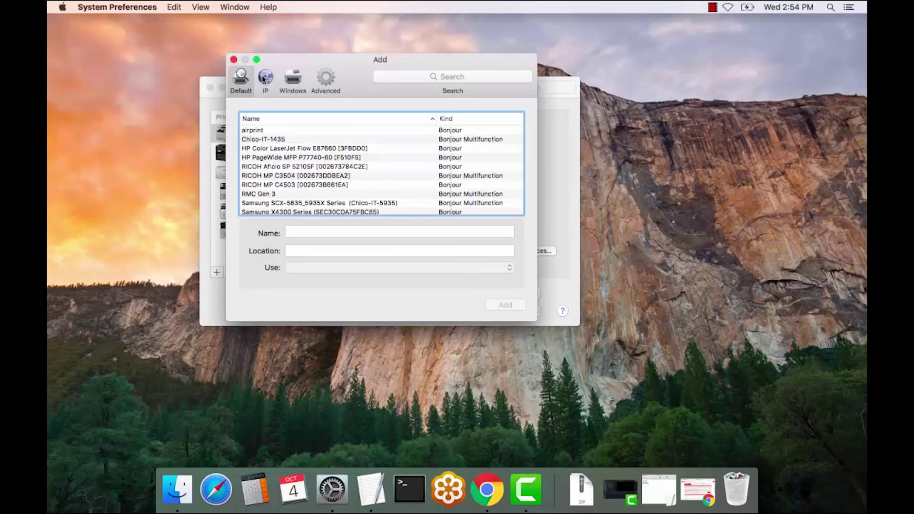
- Add an IP printer at 10.24.3.8 using LPD protocol with queue lp
click(265, 77)
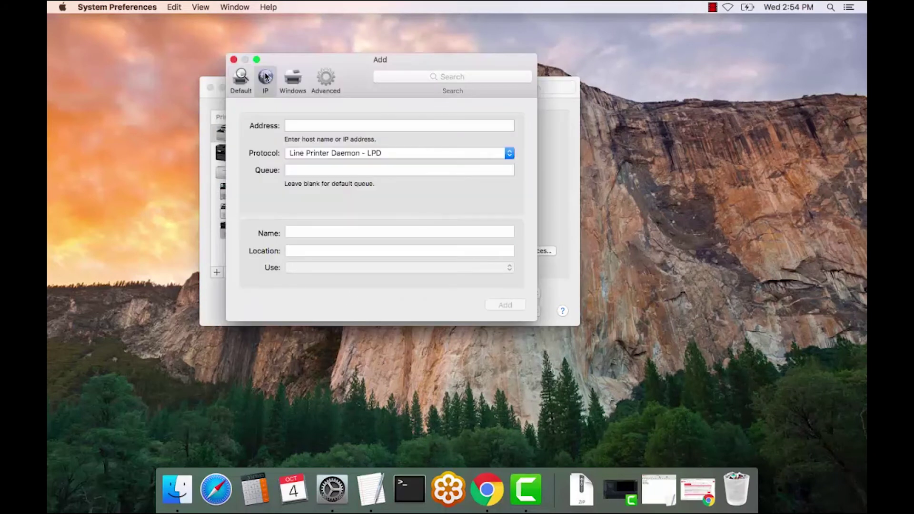
click(322, 126)
text(10.24.3.8)
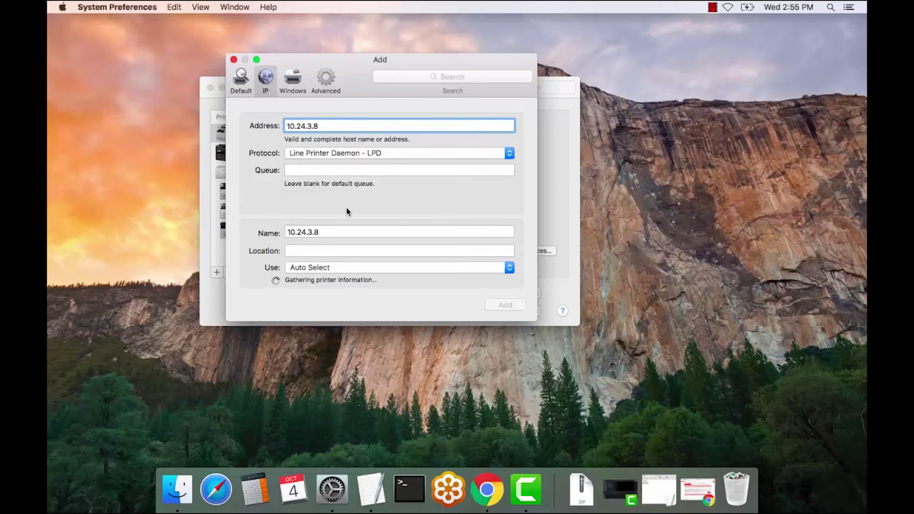
click(422, 158)
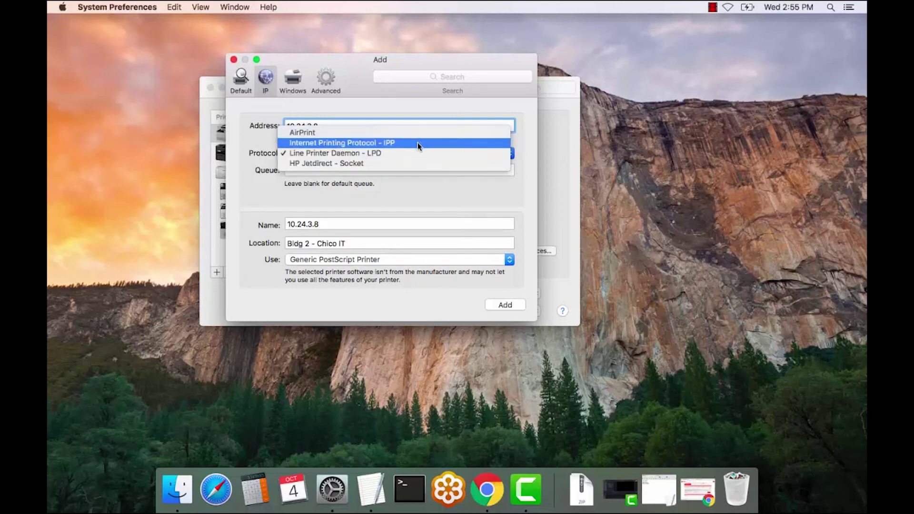
click(413, 153)
click(382, 170)
text(lp)
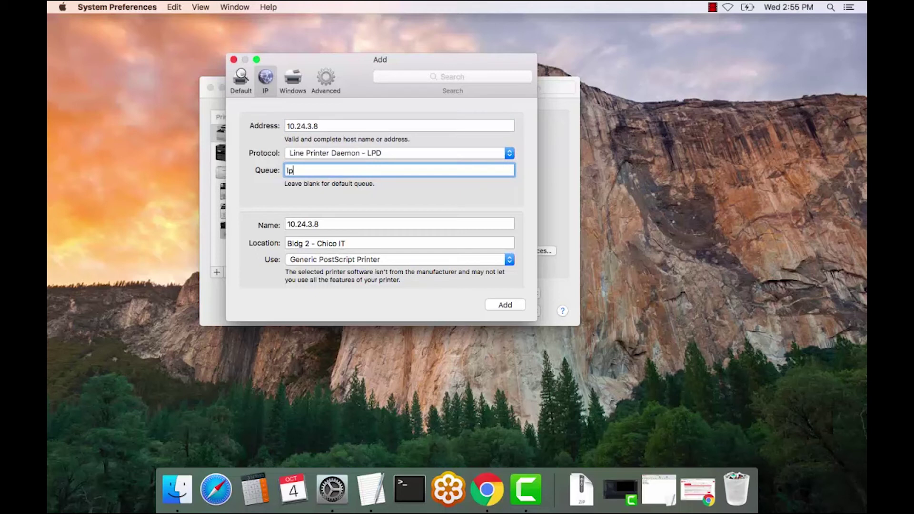
- Name the printer Canon C5051 and choose Select Software from the Use list
click(340, 225)
key(BackSpace)
key(BackSpace)
key(BackSpace)
key(BackSpace)
key(BackSpace)
key(BackSpace)
key(BackSpace)
key(BackSpace)
key(BackSpace)
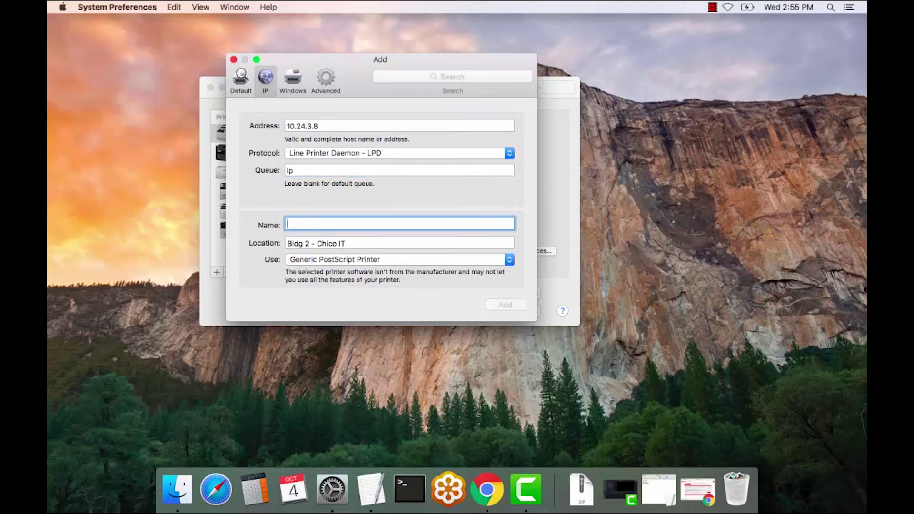
text(Canon C5051)
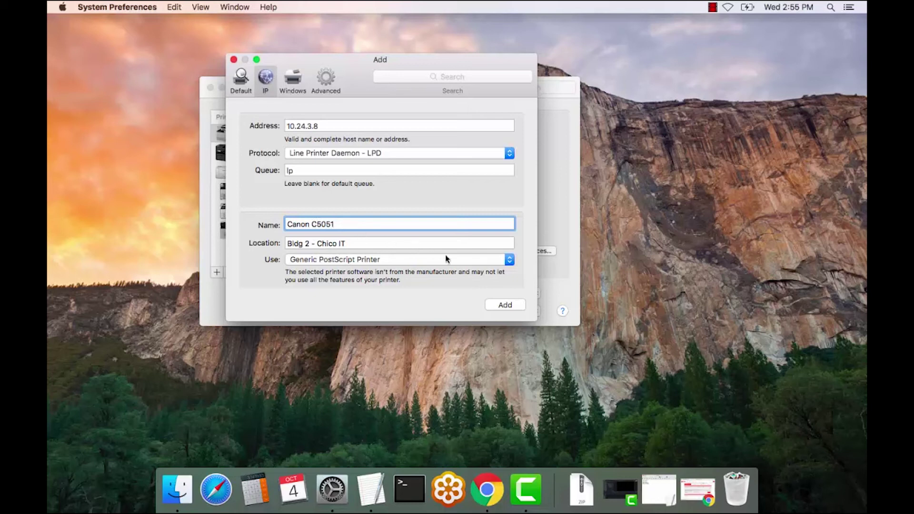
click(510, 262)
click(491, 281)
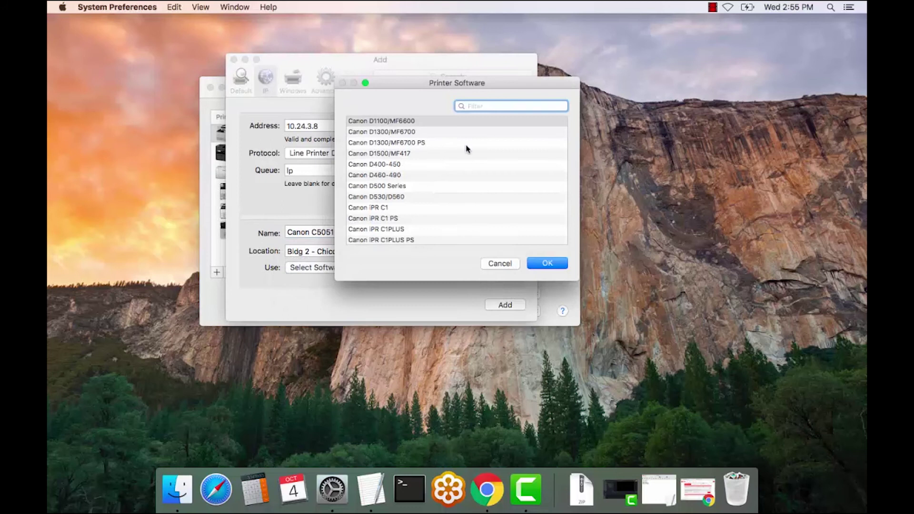
- Filter drivers by 5051 and assign Canon iR-ADV C5045/5051 to the printer
text(5051)
click(424, 124)
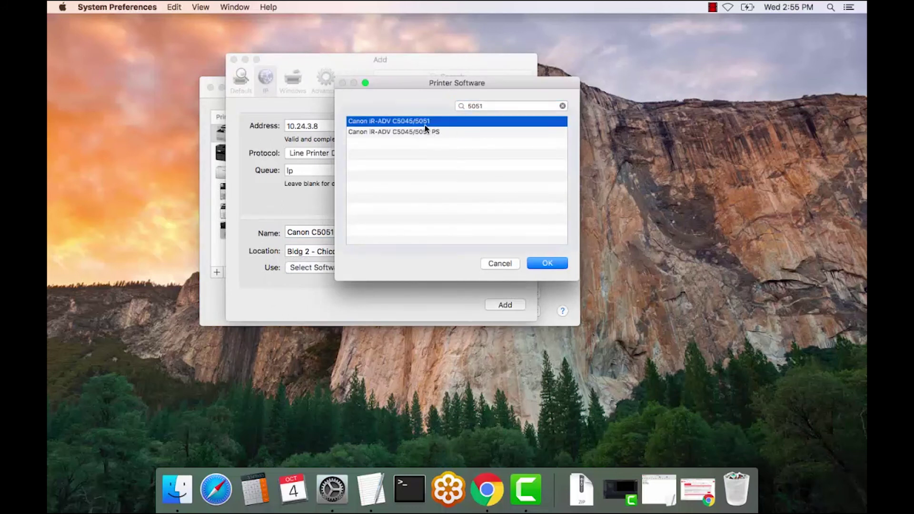
click(540, 261)
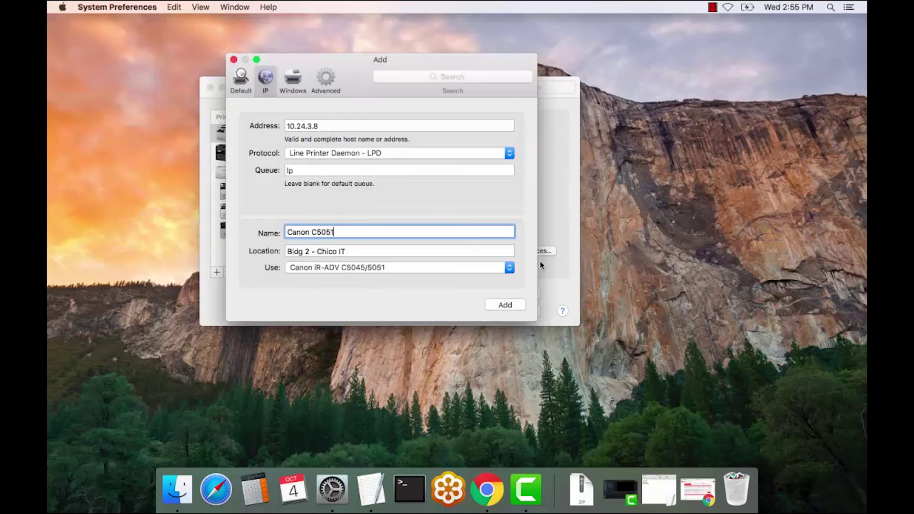
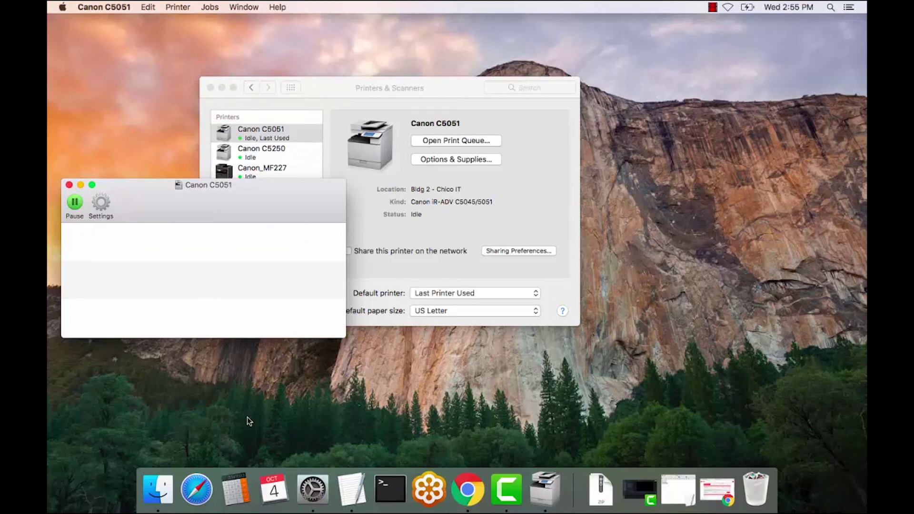
- Switch to Chrome, which shows Canon's support page with the UFRII_v10.13.01_Mac.zip driver downloaded
click(467, 489)
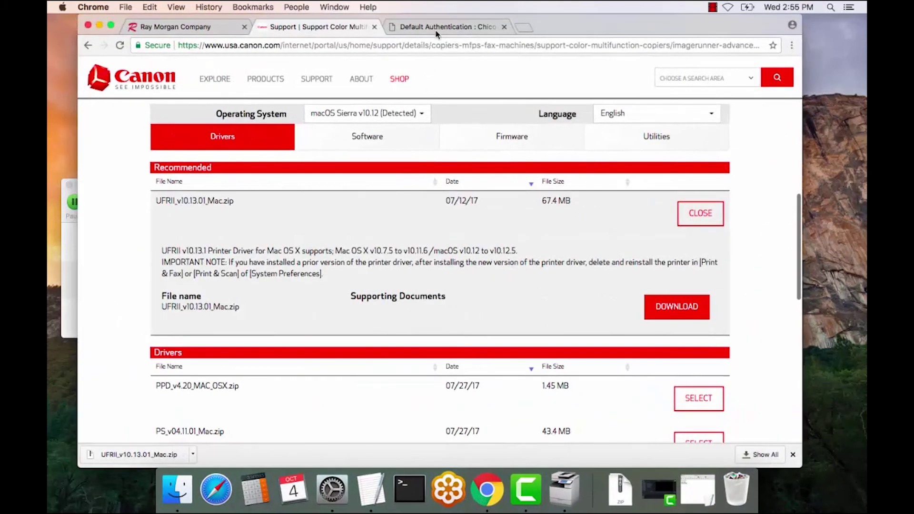
- Sign in to the C5051 Remote UI with the System Manager ID and PIN, keeping the default PIN unchanged
click(438, 28)
click(459, 139)
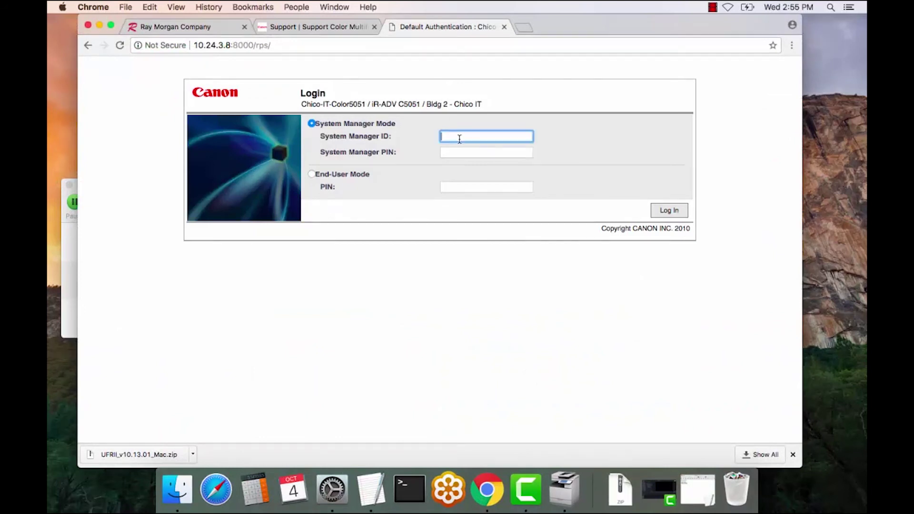
key(Tab)
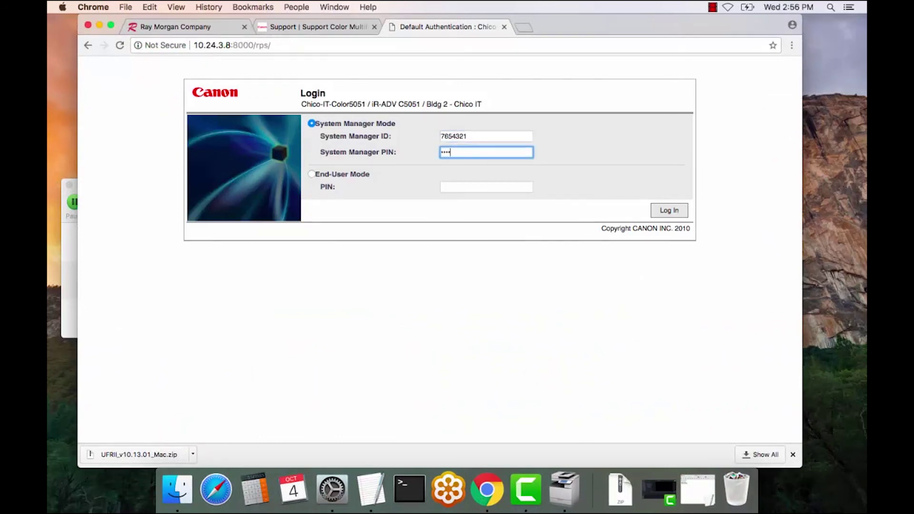
click(666, 212)
click(469, 153)
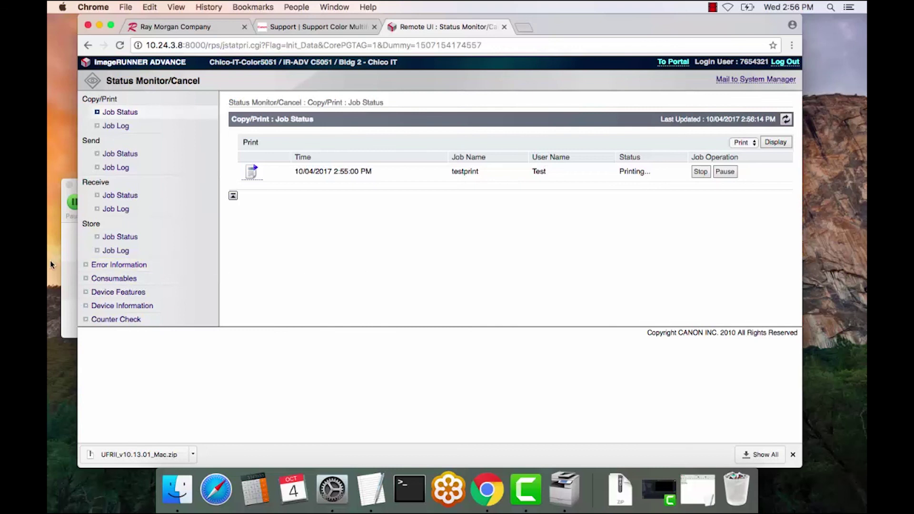
- Close the Mac's Canon C5051 print queue window, leaving the testprint job shown as Printing
click(69, 243)
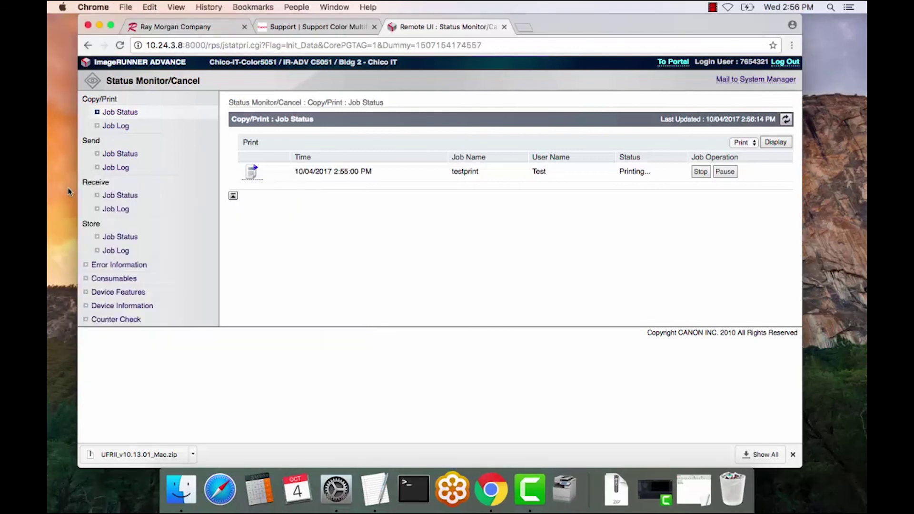